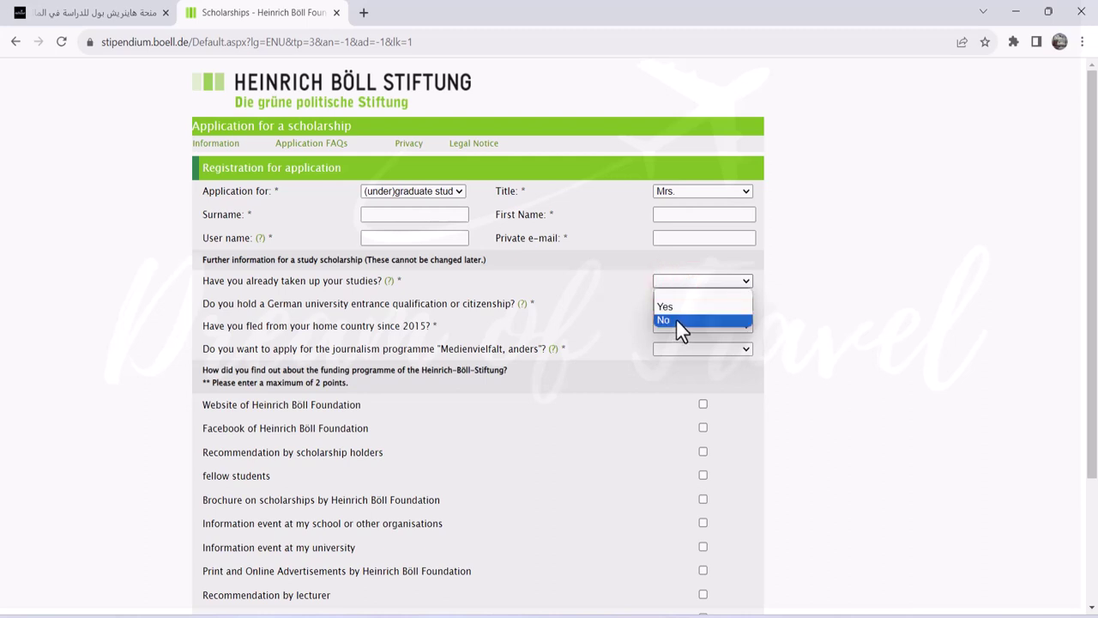
# - Answer No to the questions on studies already begun, German entrance qualification or citizenship, having fled since 2015, and the journalism programme
pyautogui.click(677, 320)
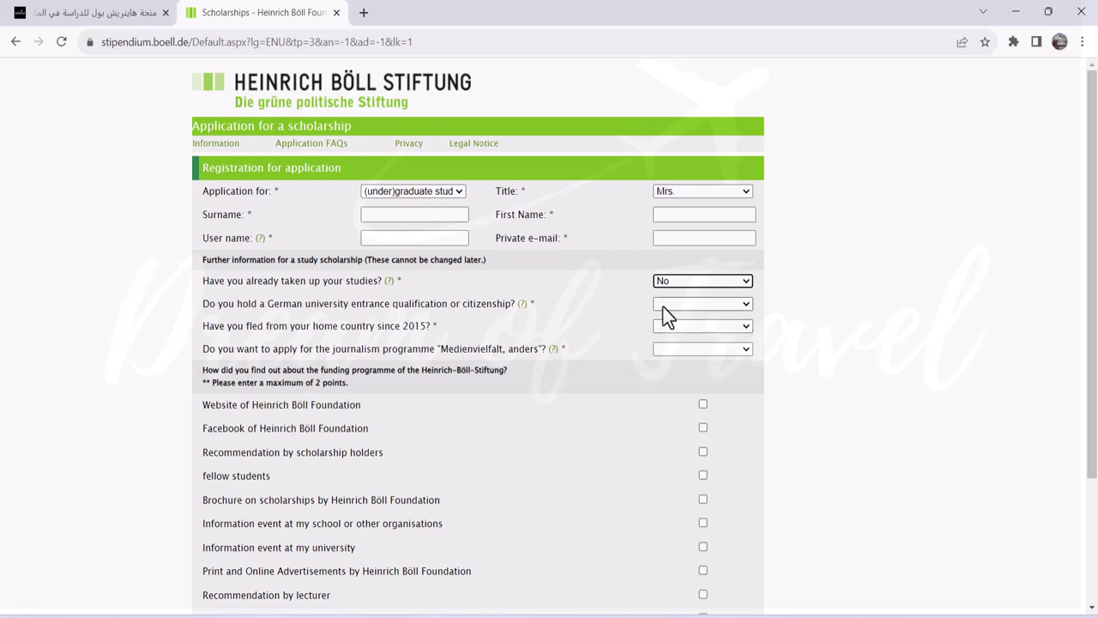
pyautogui.click(665, 307)
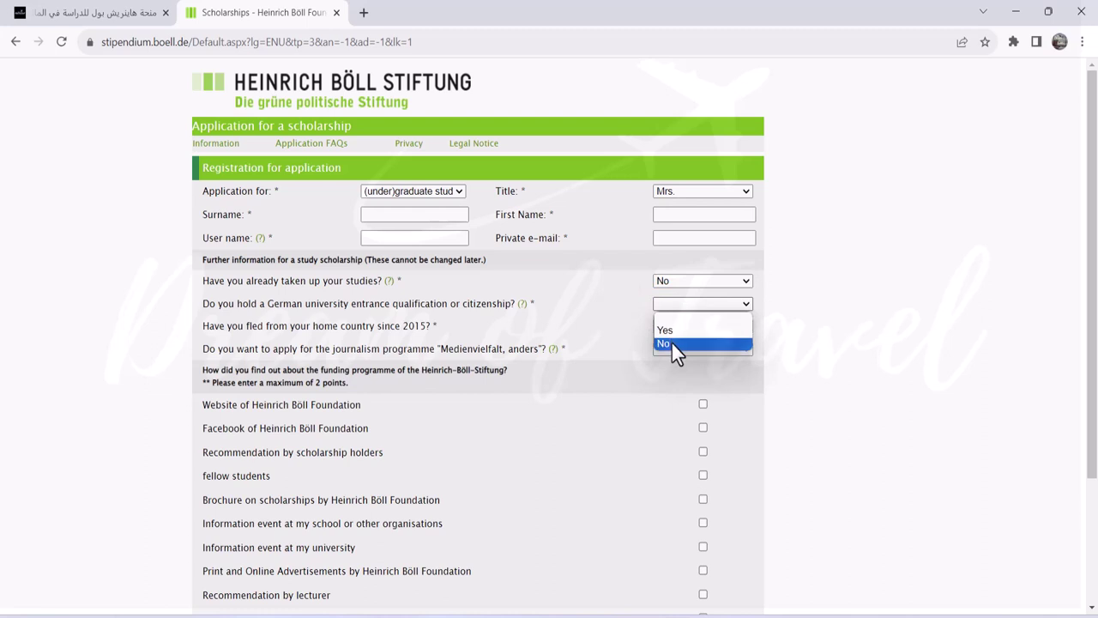
pyautogui.click(671, 342)
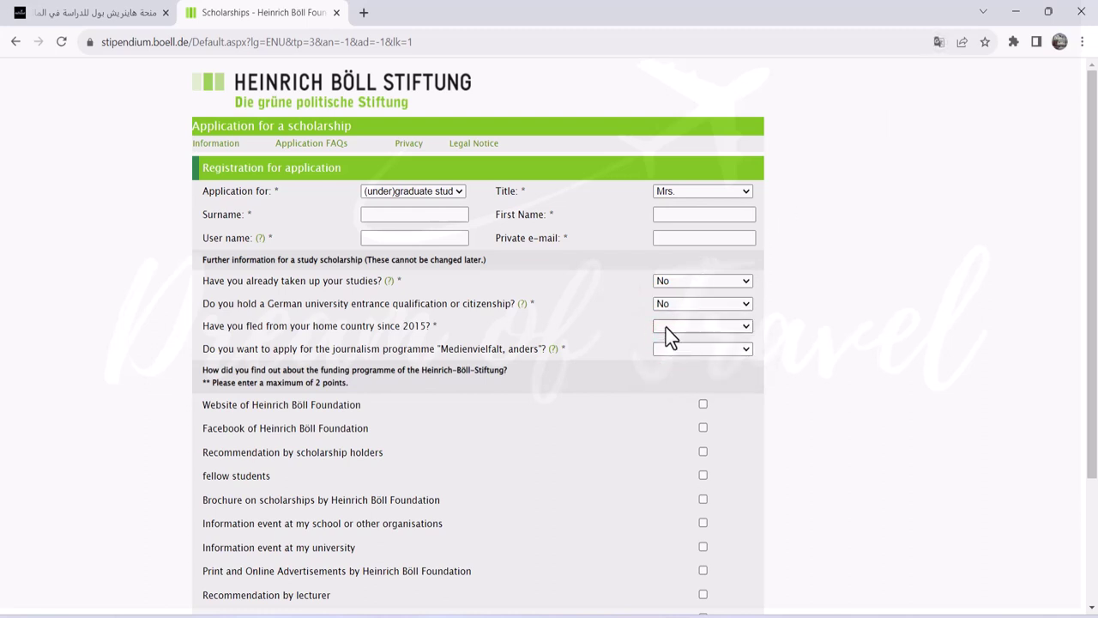
pyautogui.click(665, 328)
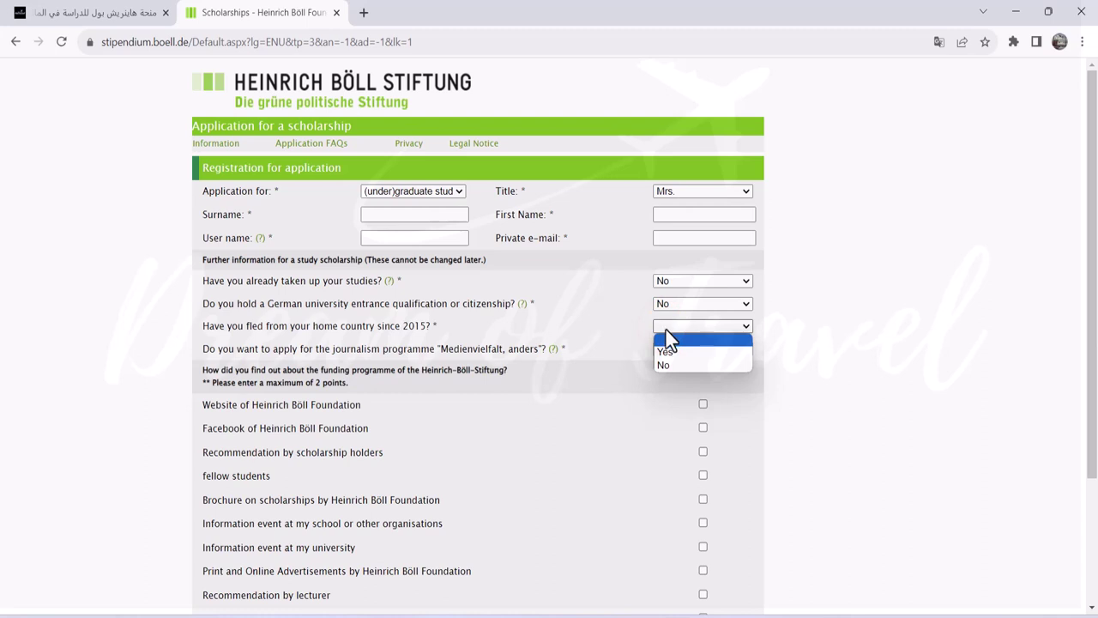
pyautogui.click(666, 357)
pyautogui.press('Down')
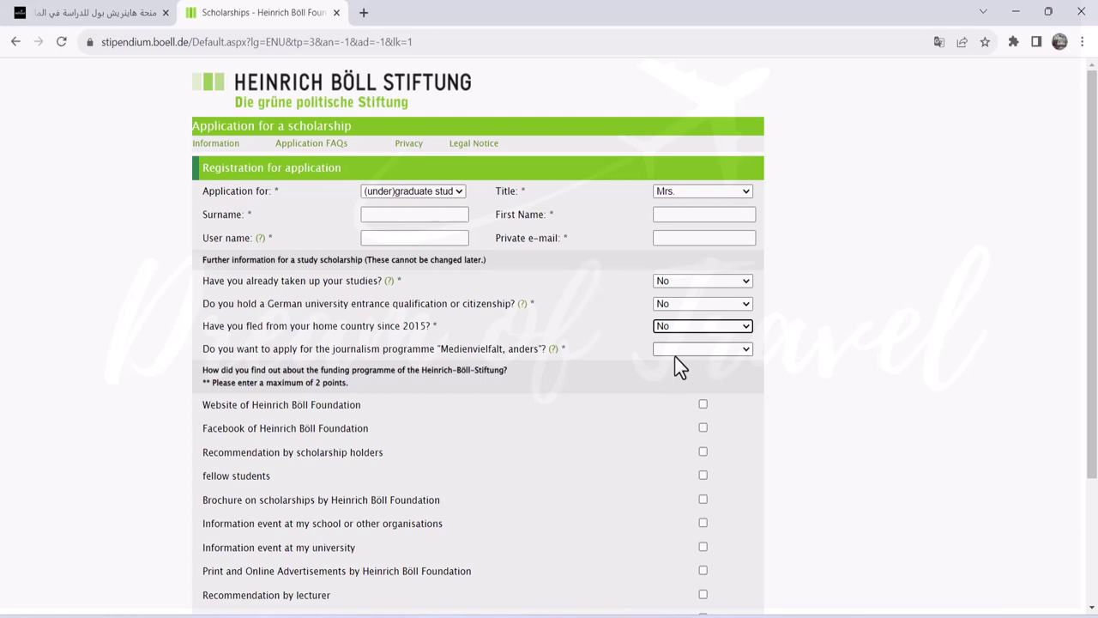
pyautogui.click(664, 348)
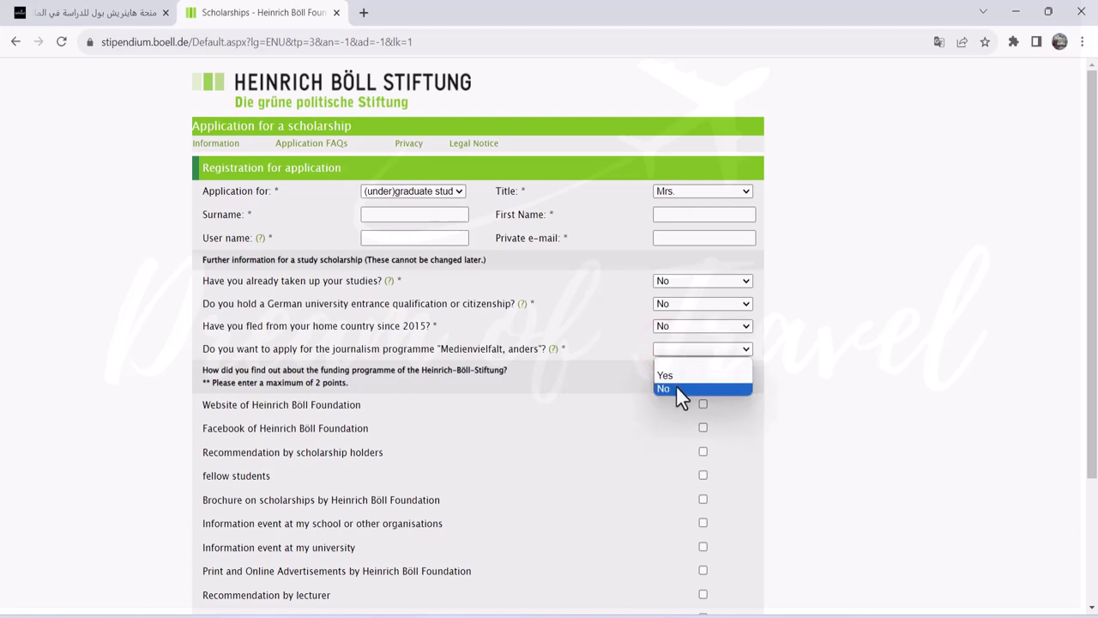
pyautogui.click(677, 387)
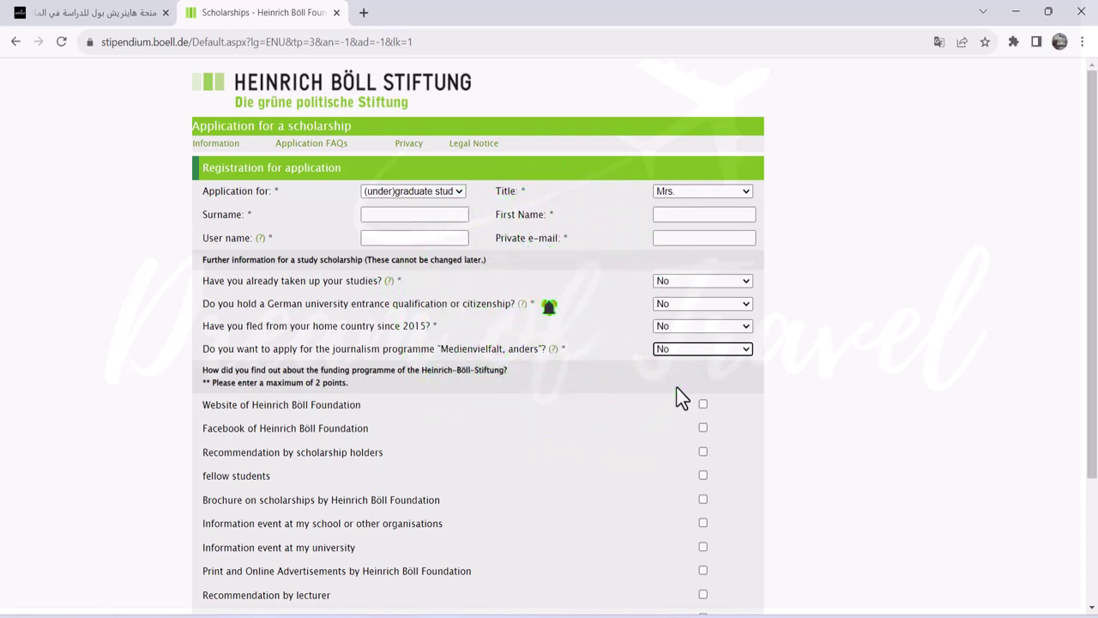
# - Mark Facebook of Heinrich Böll Foundation as the information source, agree to the data storage terms, and submit the registration
pyautogui.moveTo(1093, 244); pyautogui.dragTo(1091, 360)
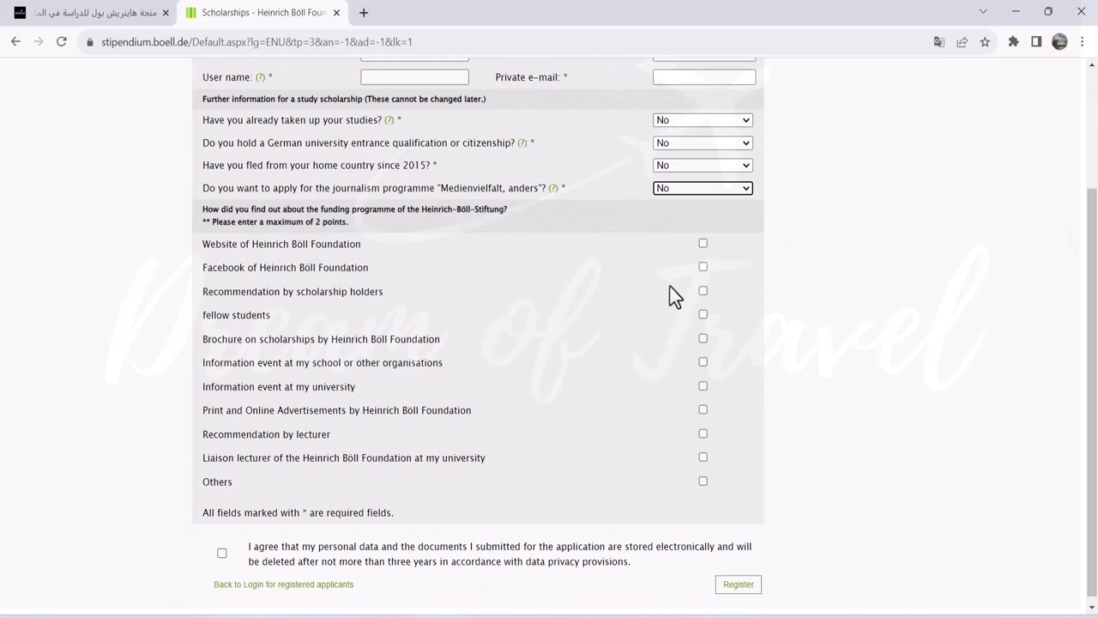
pyautogui.click(701, 269)
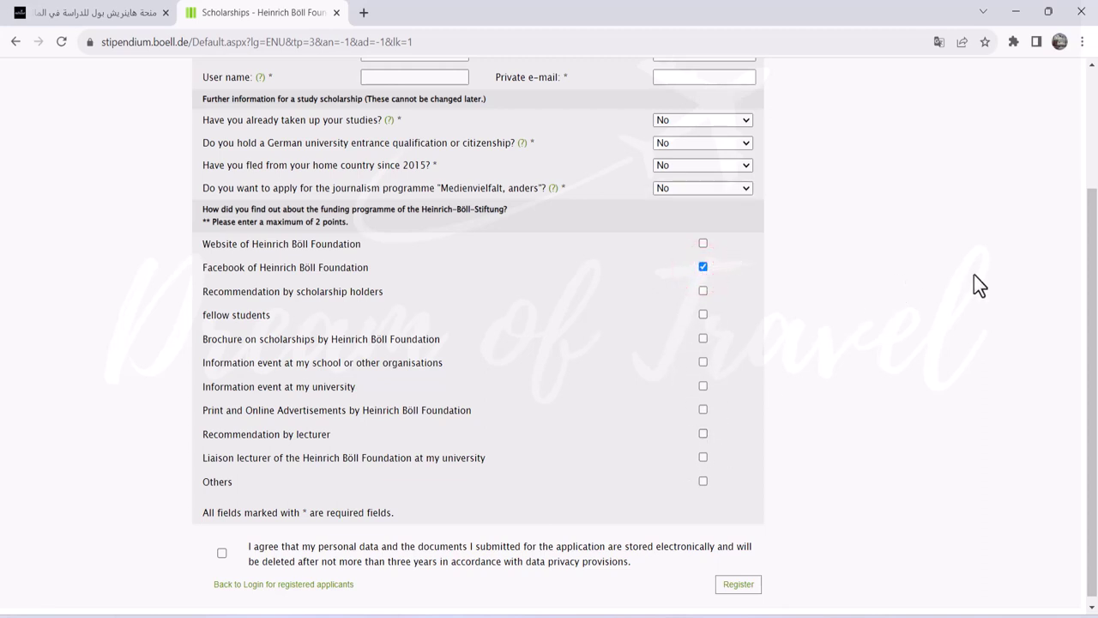
pyautogui.moveTo(1091, 262); pyautogui.dragTo(1092, 268)
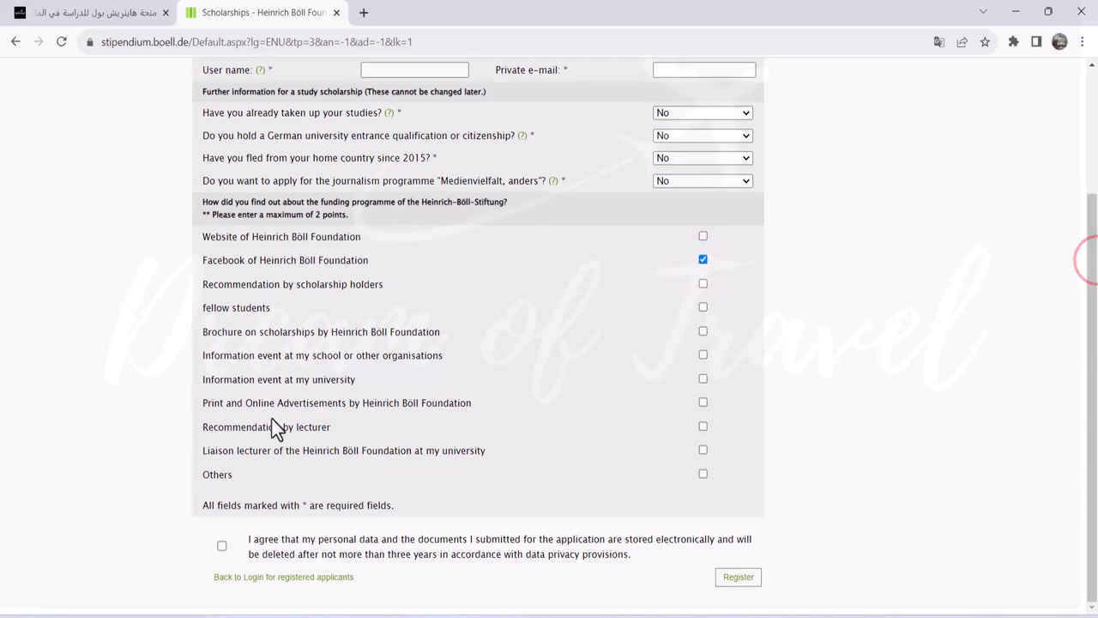
pyautogui.click(225, 546)
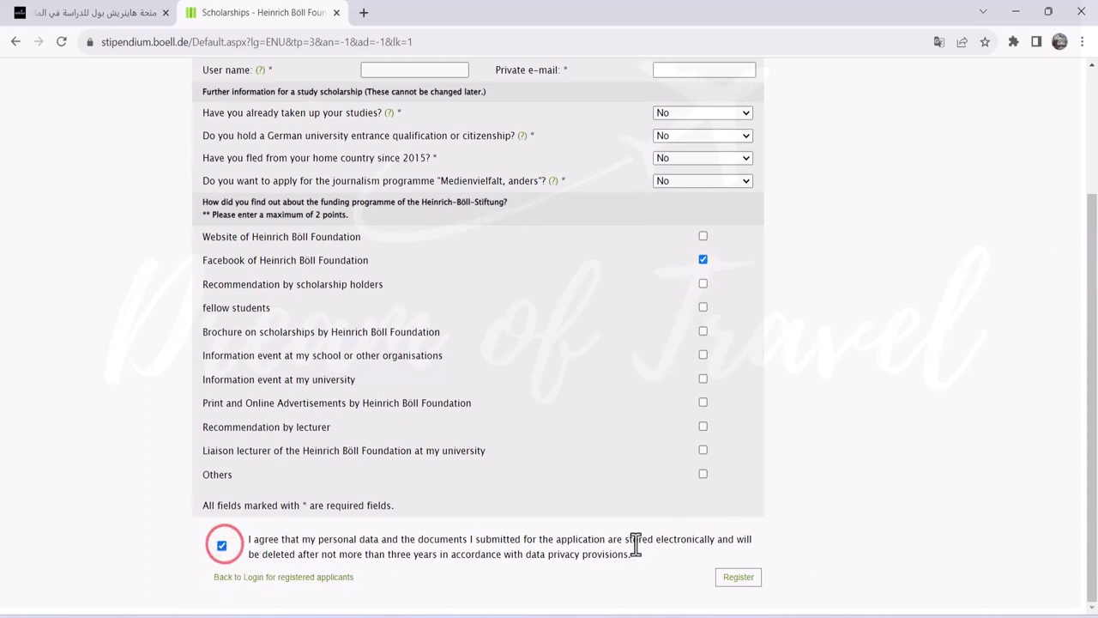
pyautogui.click(738, 577)
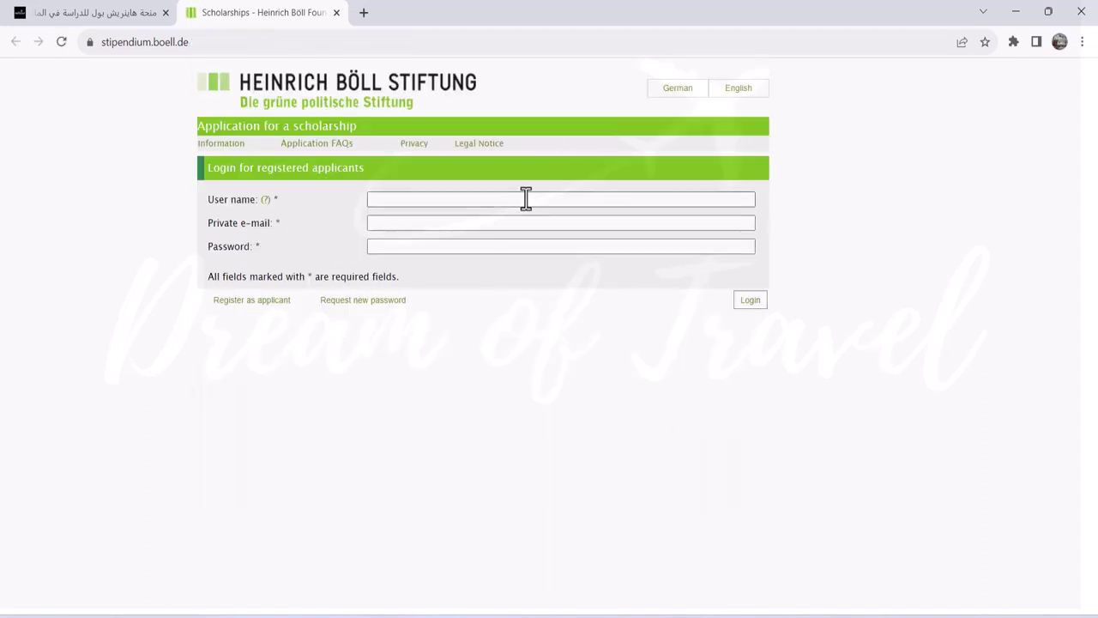
# - Log in as a registered applicant with the user name, private e-mail and password
pyautogui.click(473, 199)
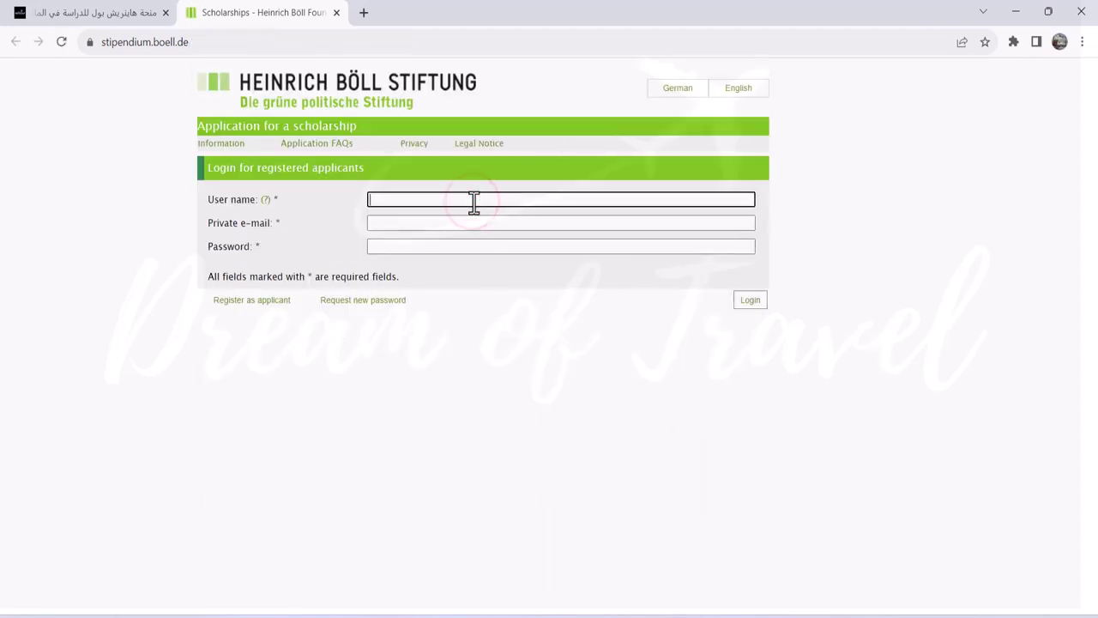
pyautogui.click(437, 224)
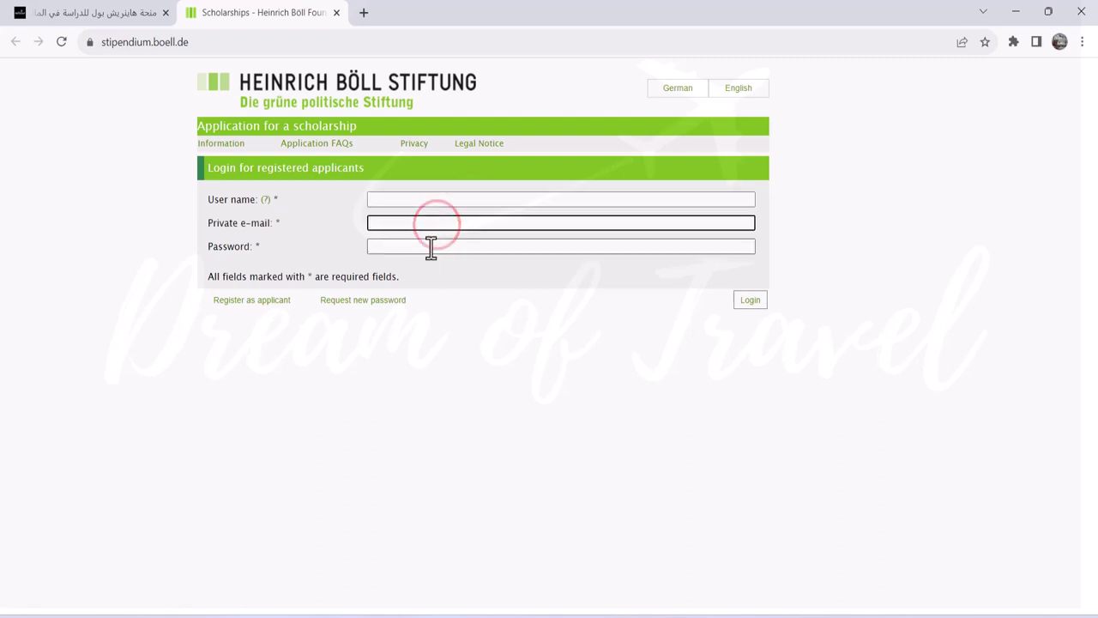
pyautogui.click(430, 247)
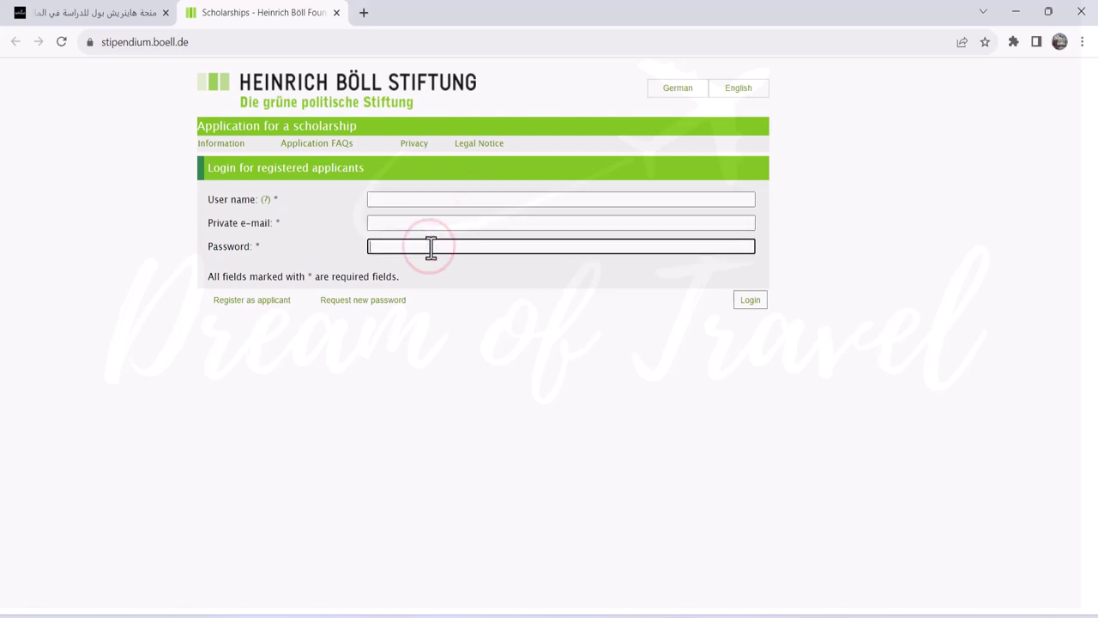
pyautogui.click(743, 302)
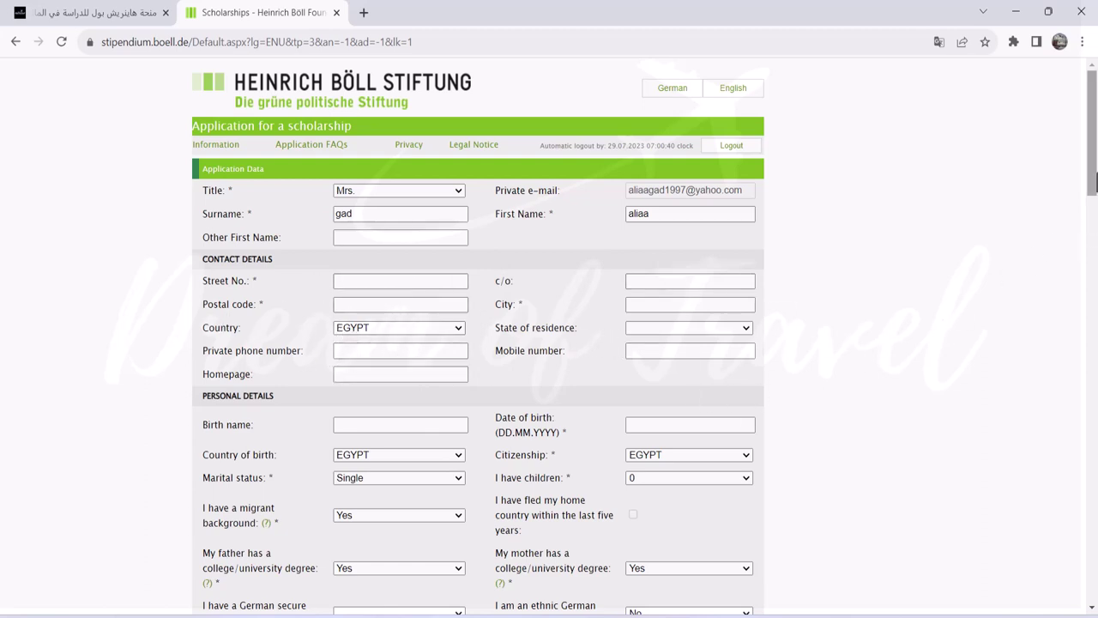
# - Review the application form from contact details to the study programme, including the aspired degree and the major and minor subject fields
pyautogui.moveTo(1091, 176); pyautogui.dragTo(1095, 221)
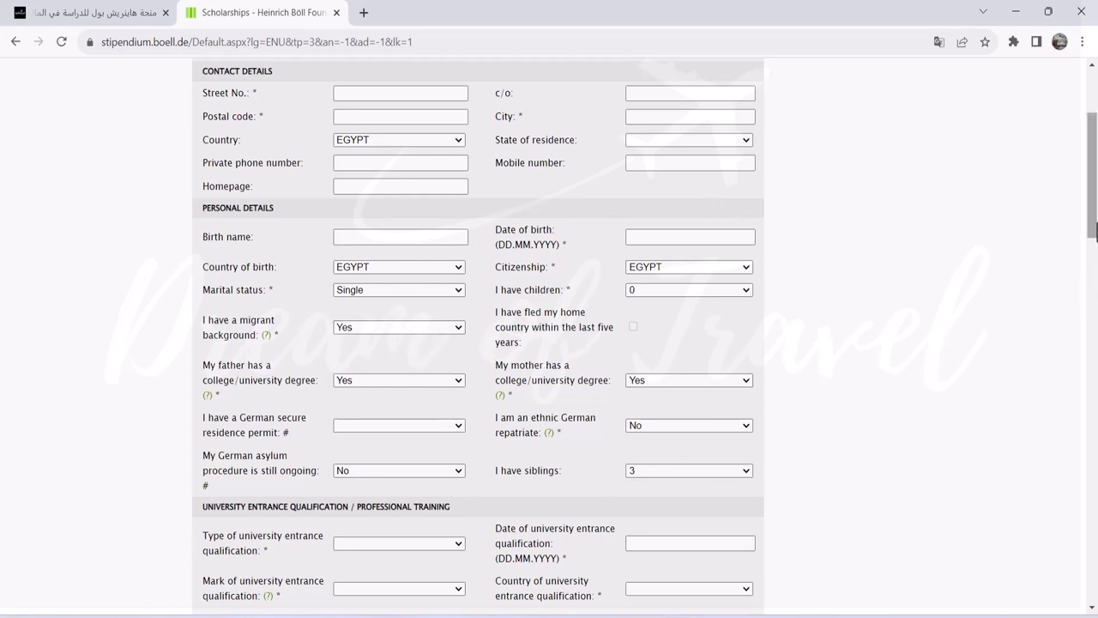
pyautogui.scroll(-3, 1087, 208)
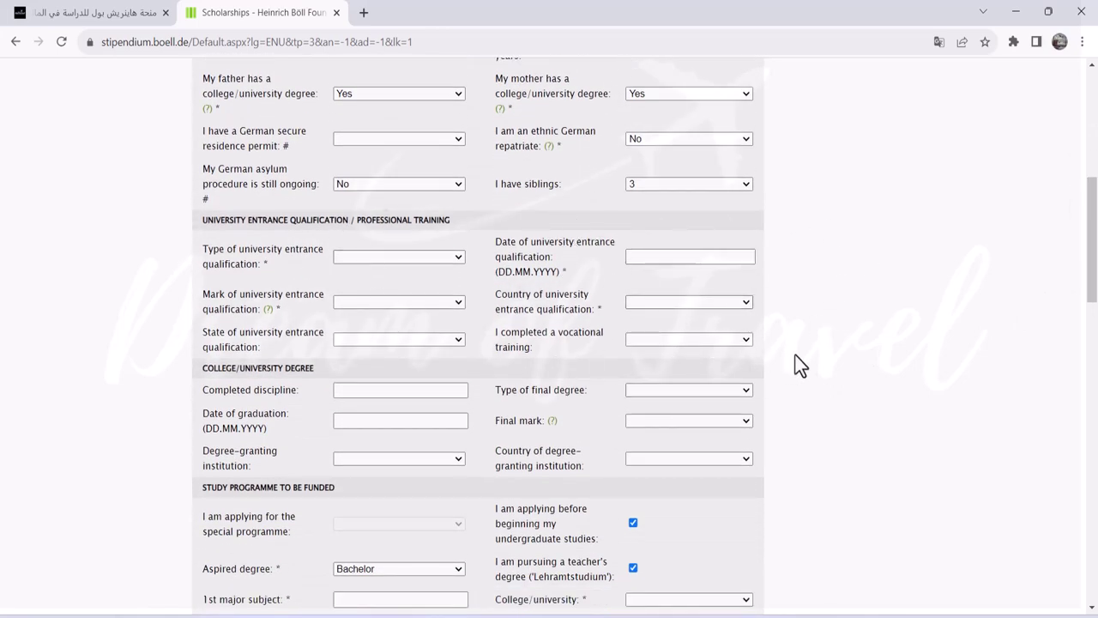
pyautogui.scroll(-1, 626, 315)
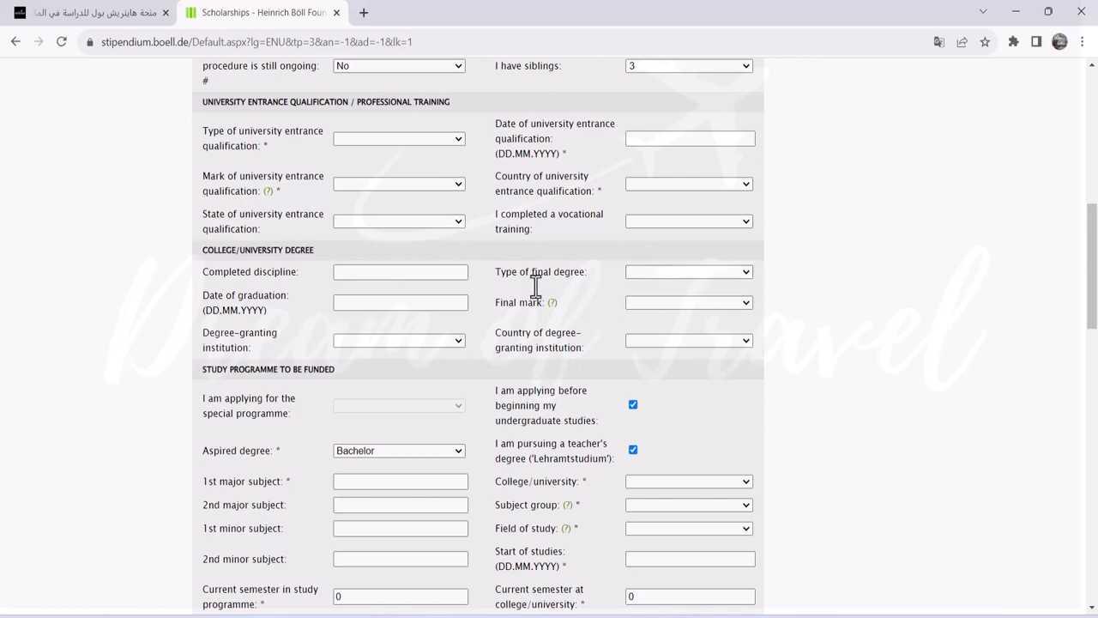
pyautogui.scroll(-3, 860, 202)
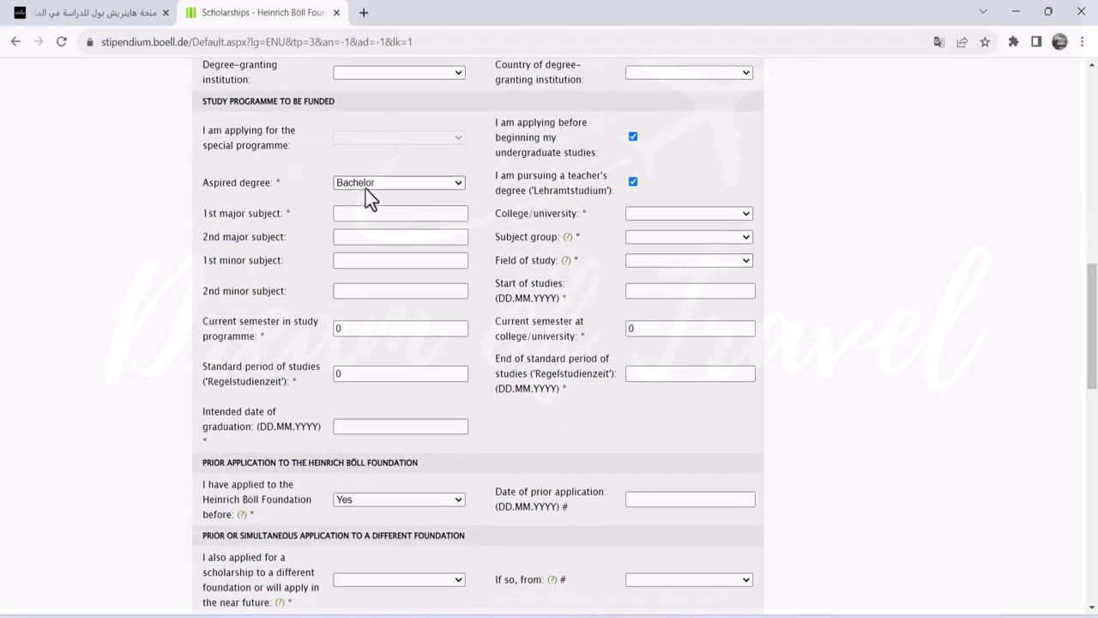
pyautogui.click(442, 184)
pyautogui.click(441, 182)
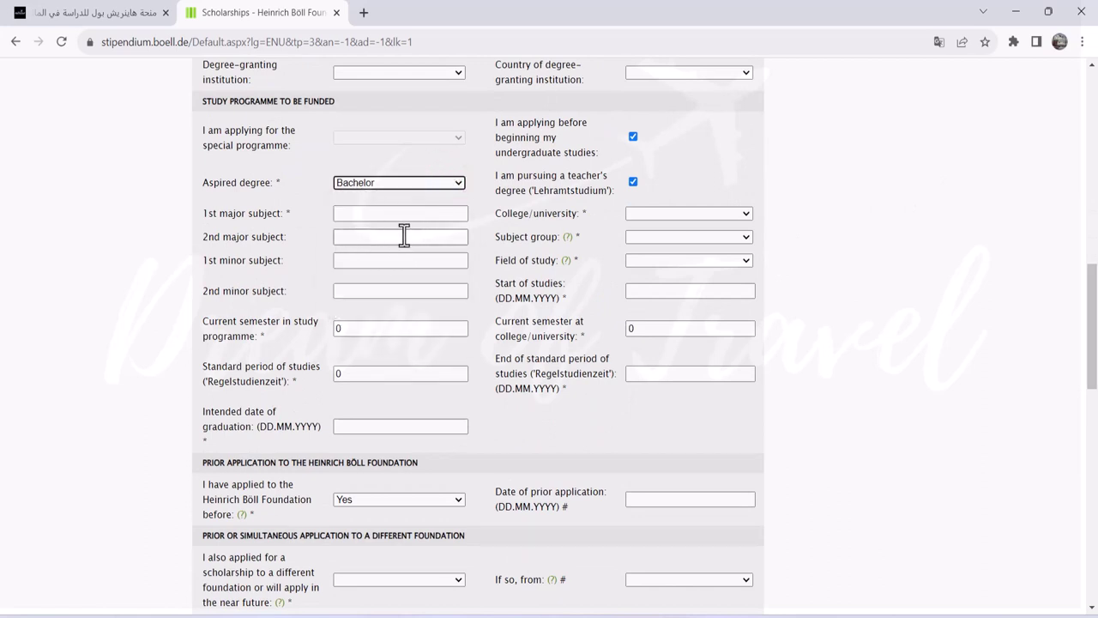
pyautogui.click(382, 215)
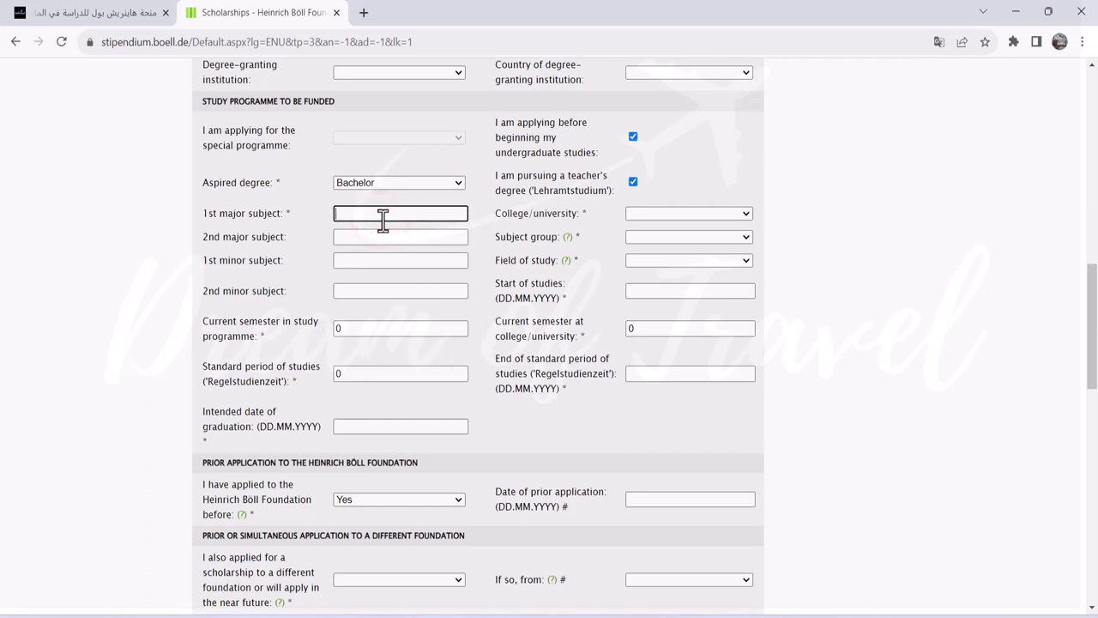
pyautogui.click(392, 237)
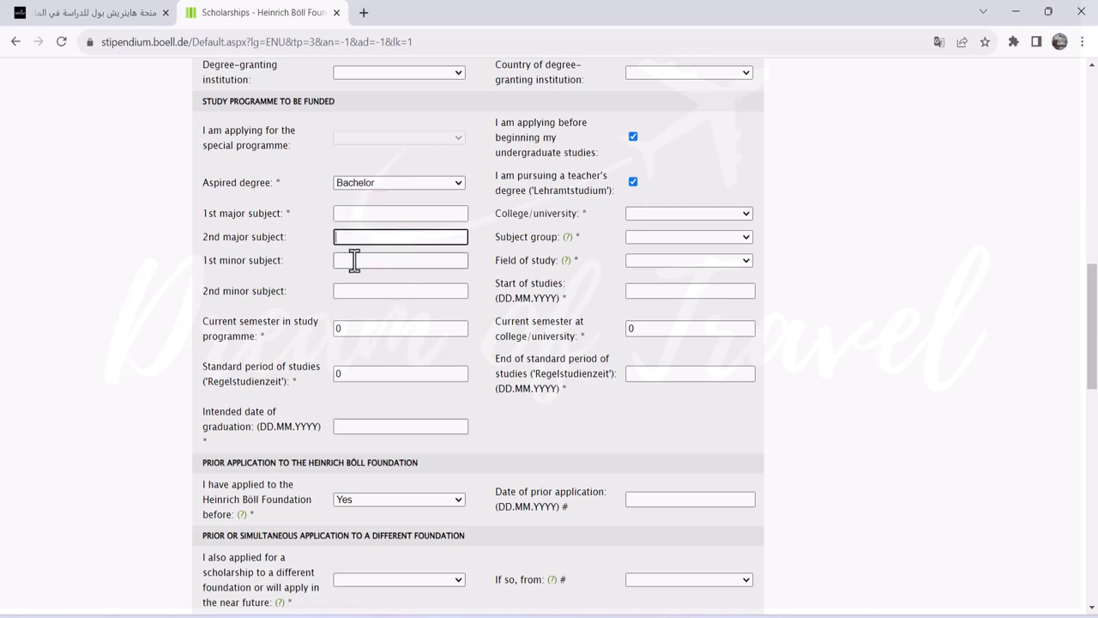
pyautogui.click(354, 261)
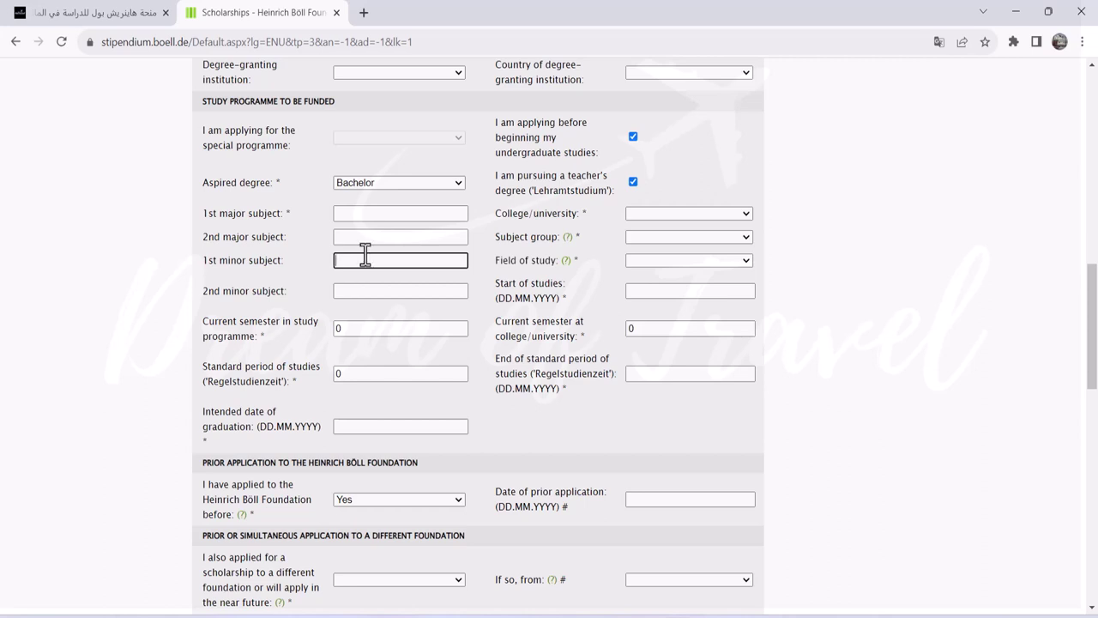
pyautogui.click(377, 213)
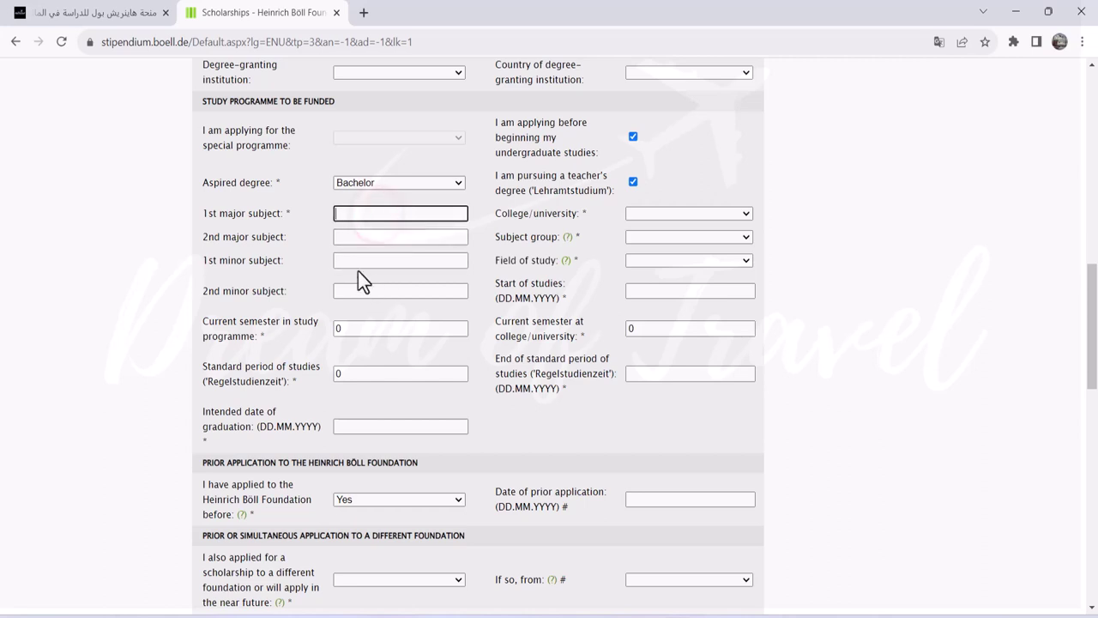
pyautogui.click(353, 262)
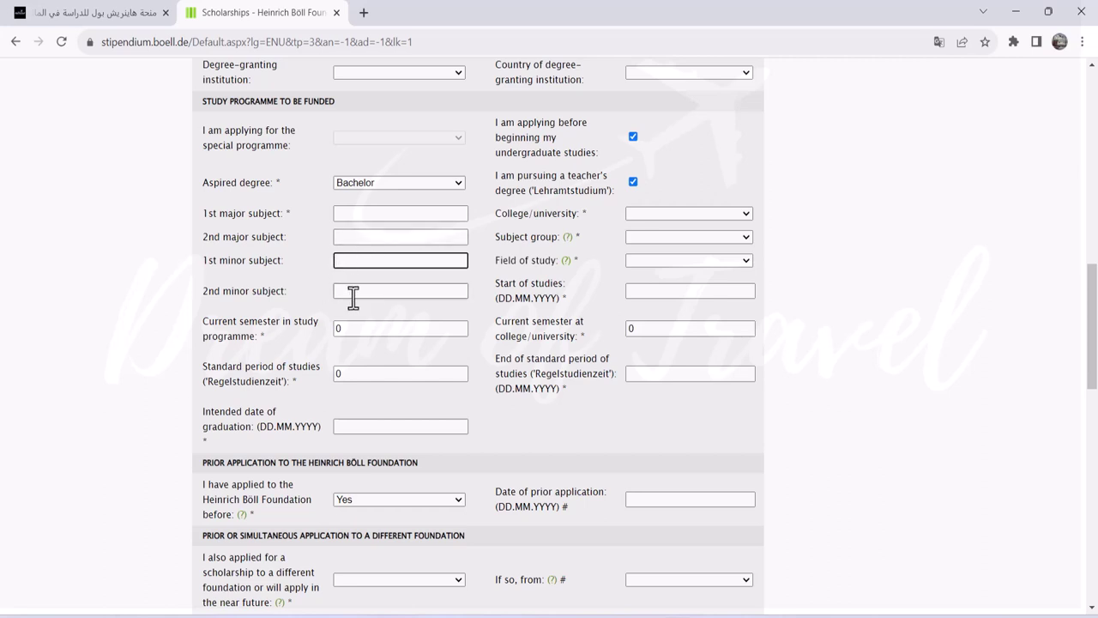
# - Browse the available College/university choices for the study programme to be funded, leaving the field empty
pyautogui.click(662, 224)
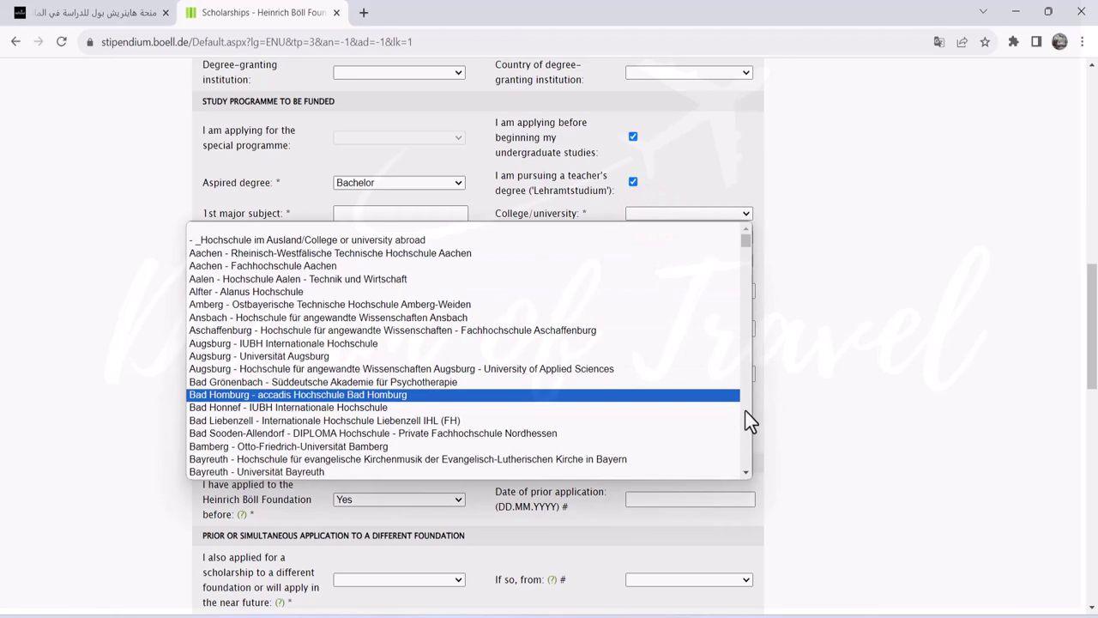
pyautogui.click(745, 411)
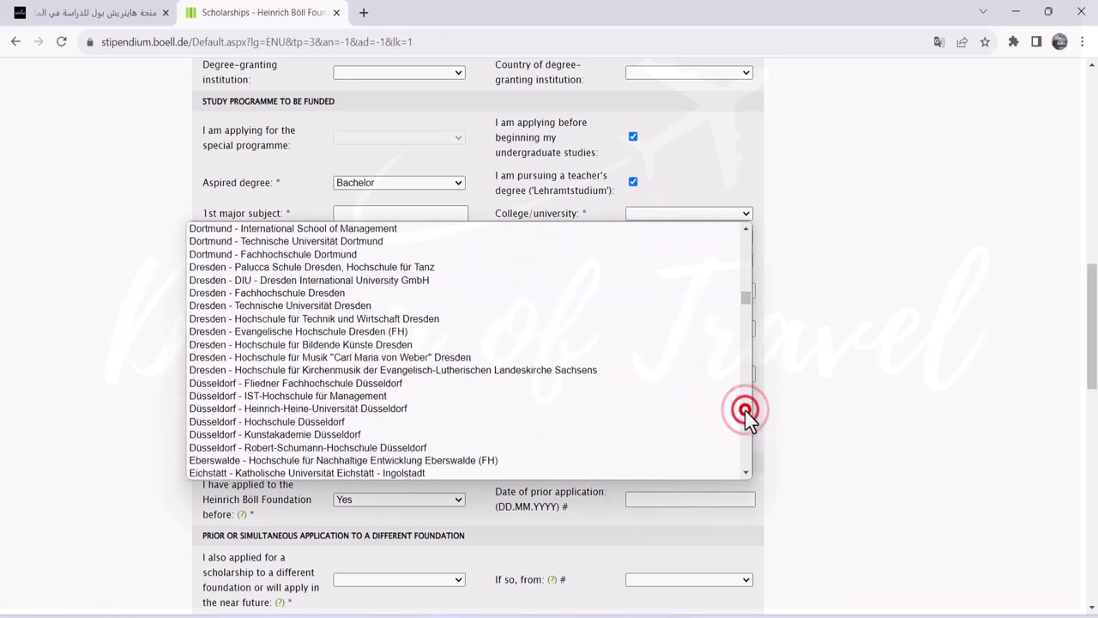
pyautogui.click(744, 410)
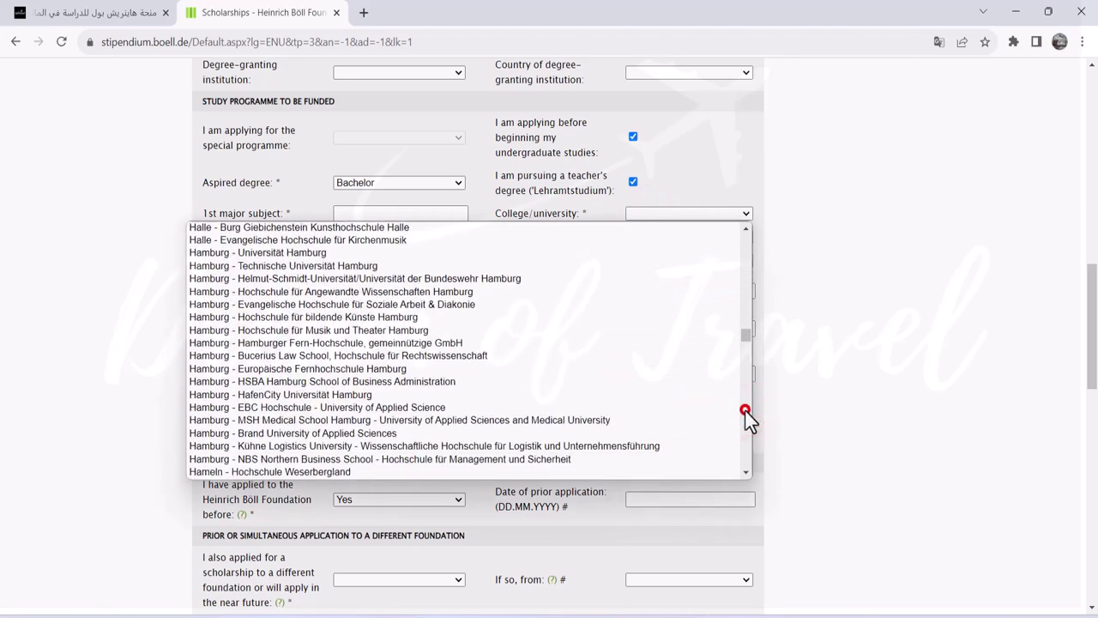
pyautogui.click(744, 410)
pyautogui.click(744, 410)
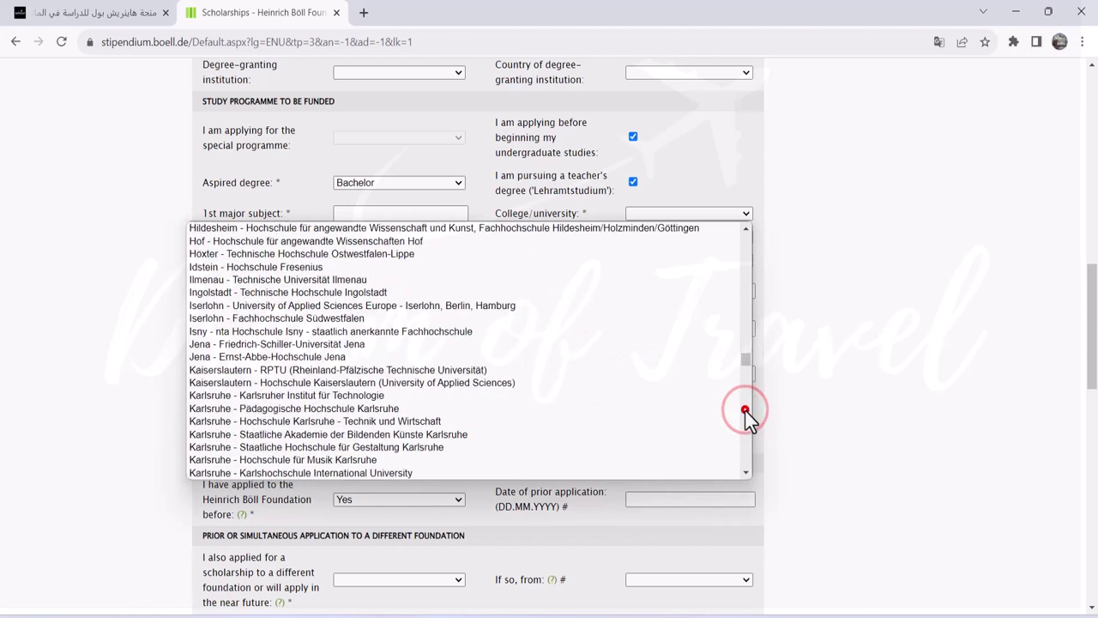
pyautogui.click(816, 373)
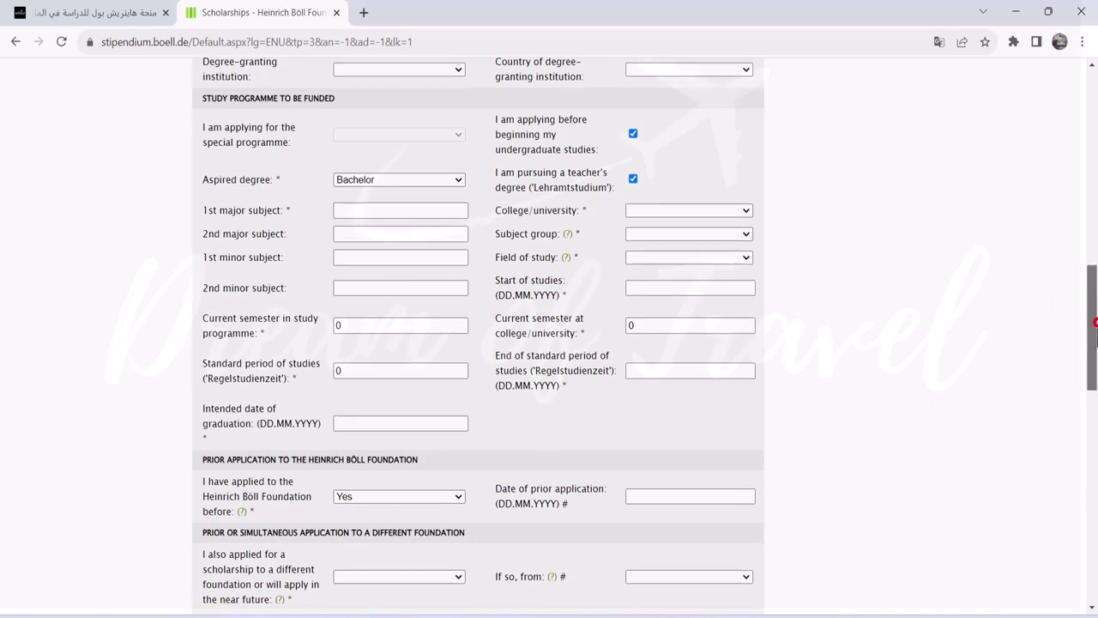
# - Review the sections on prior applications, prior scholarships and BAföG entitlement, through to the necessary documents for upload
pyautogui.scroll(-3, 1089, 317)
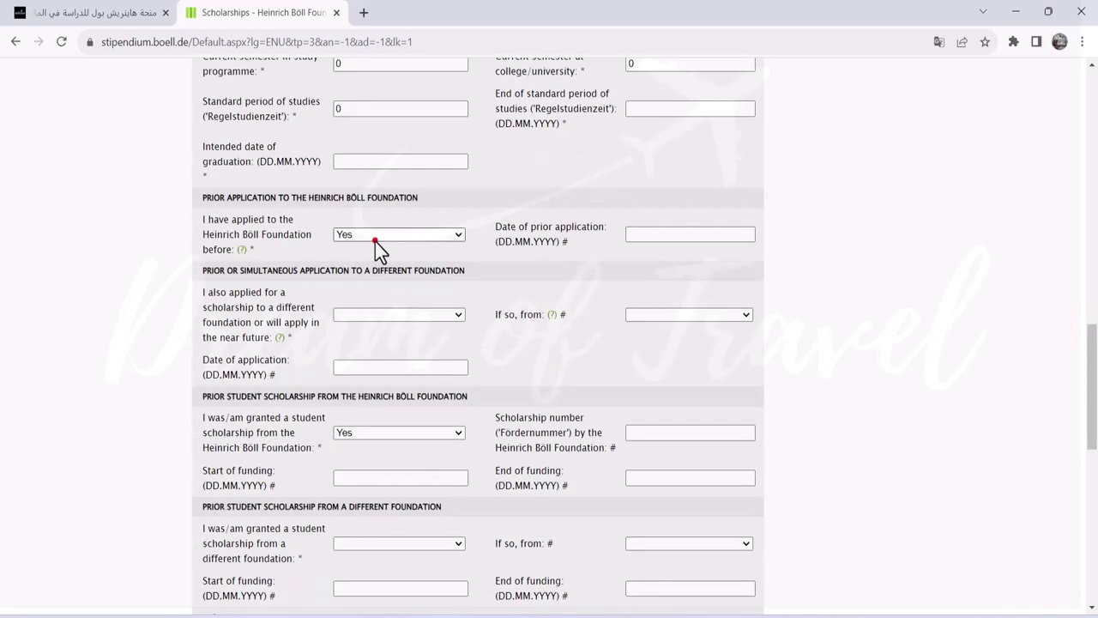
pyautogui.click(374, 241)
pyautogui.click(375, 241)
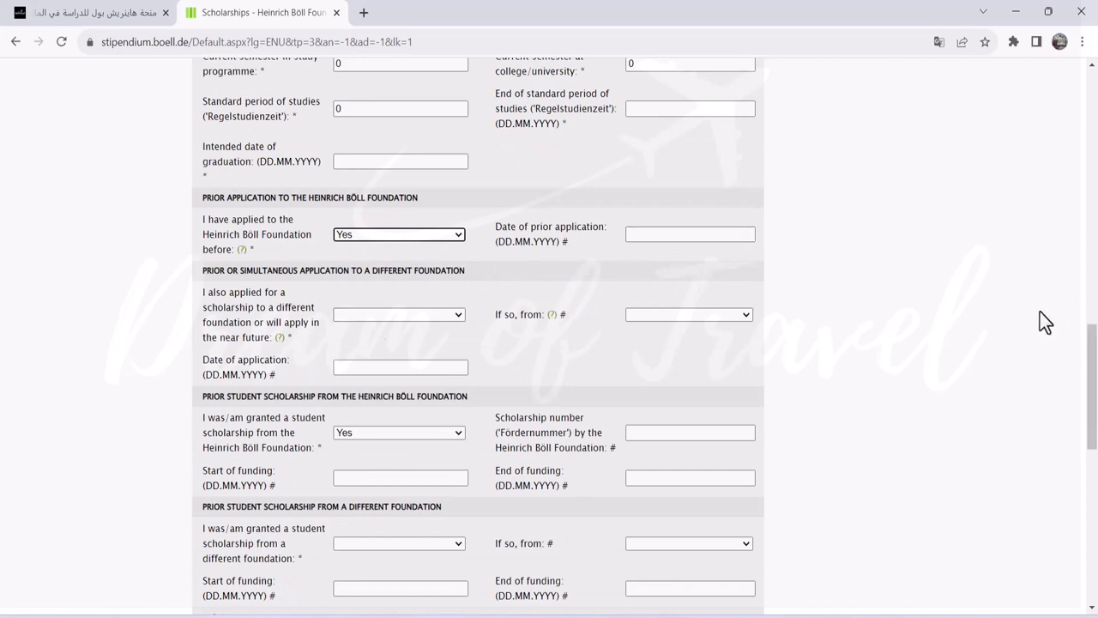
pyautogui.moveTo(1095, 346); pyautogui.dragTo(1094, 382)
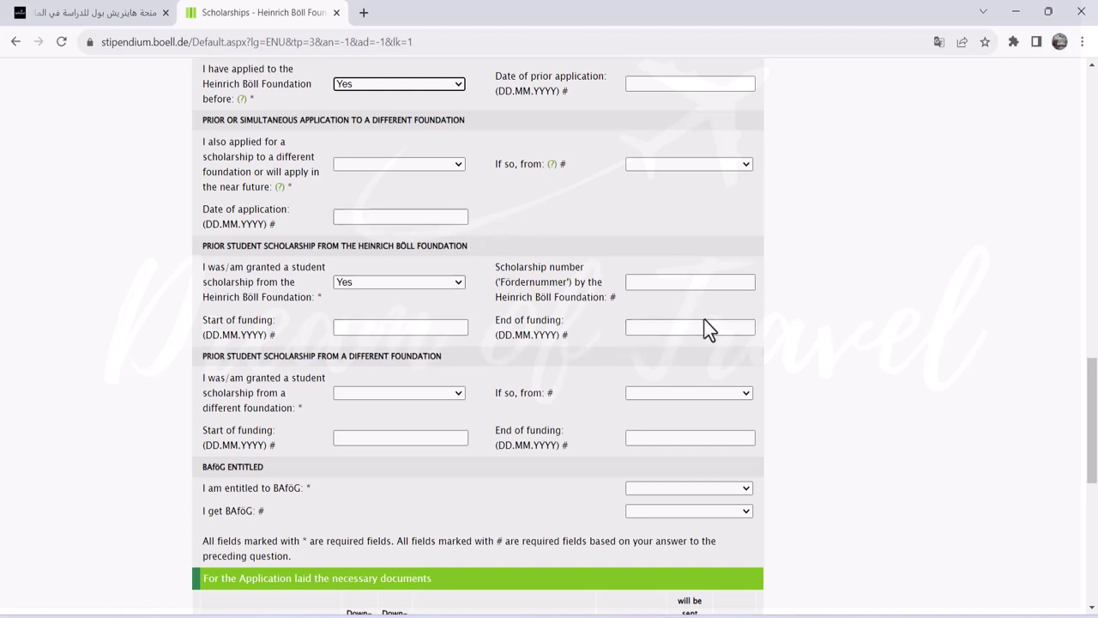
pyautogui.scroll(-5, 326, 392)
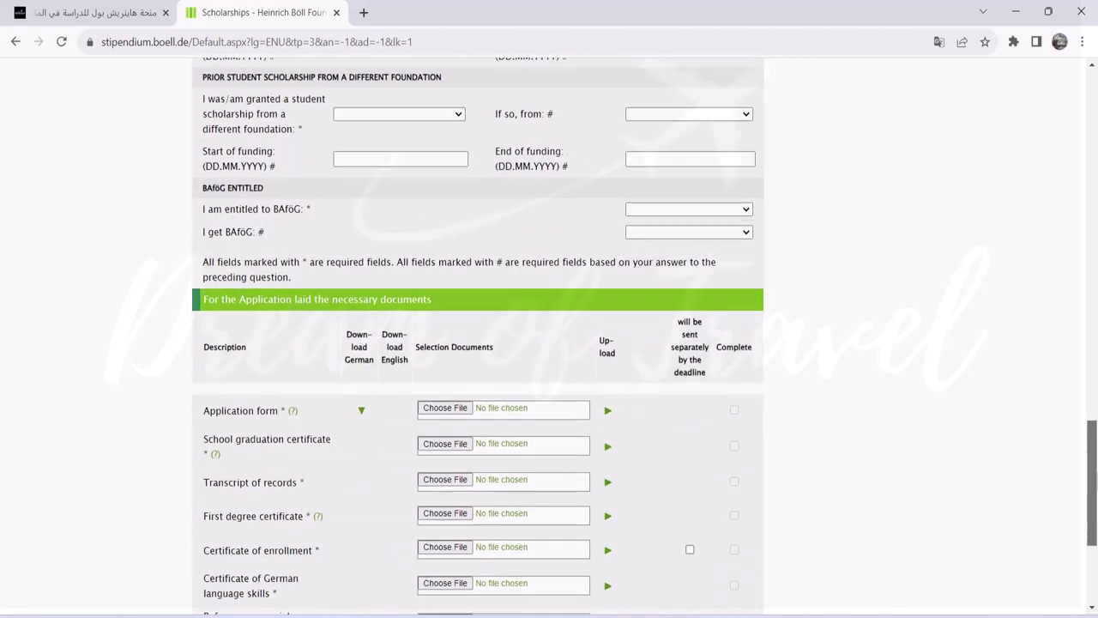
# - Download the German application form from the necessary documents list and open the downloaded PDF
pyautogui.moveTo(1096, 506); pyautogui.dragTo(1096, 532)
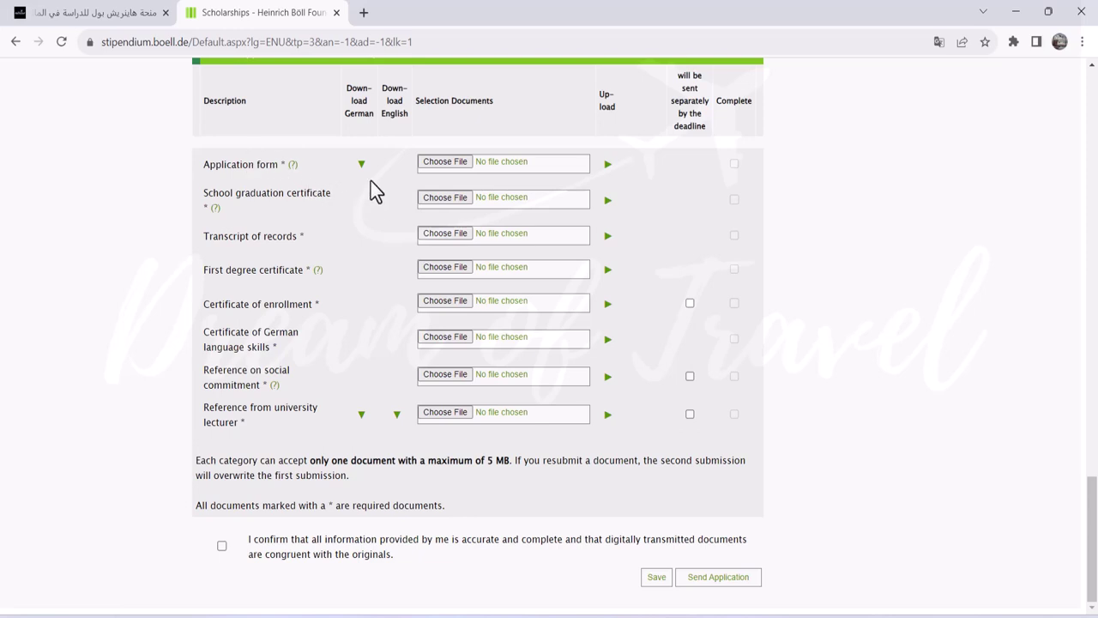
pyautogui.click(361, 165)
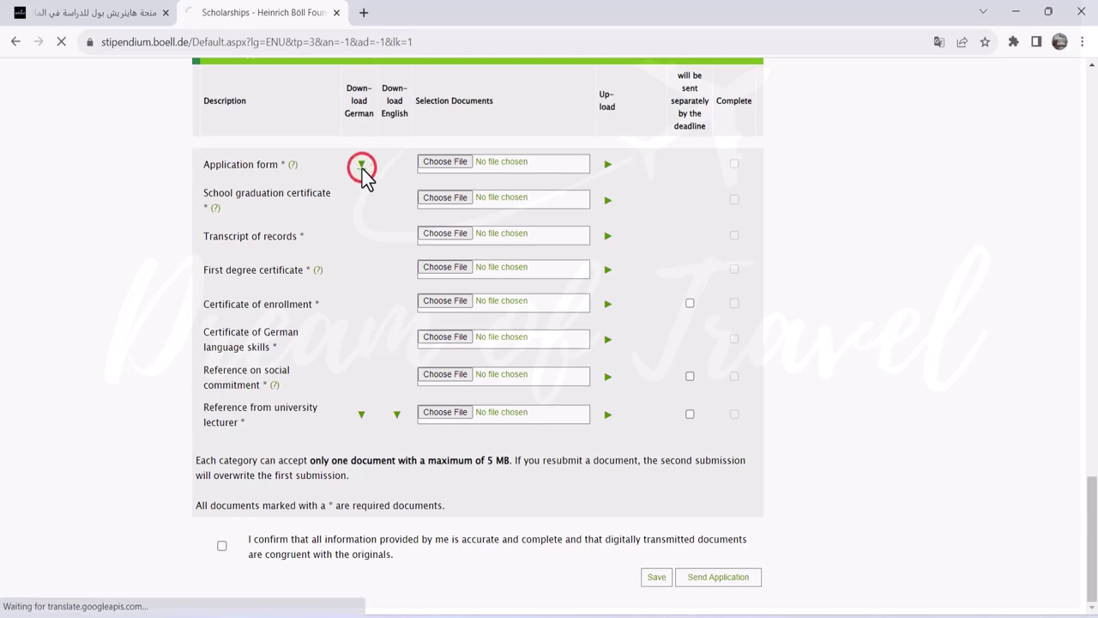
pyautogui.click(151, 592)
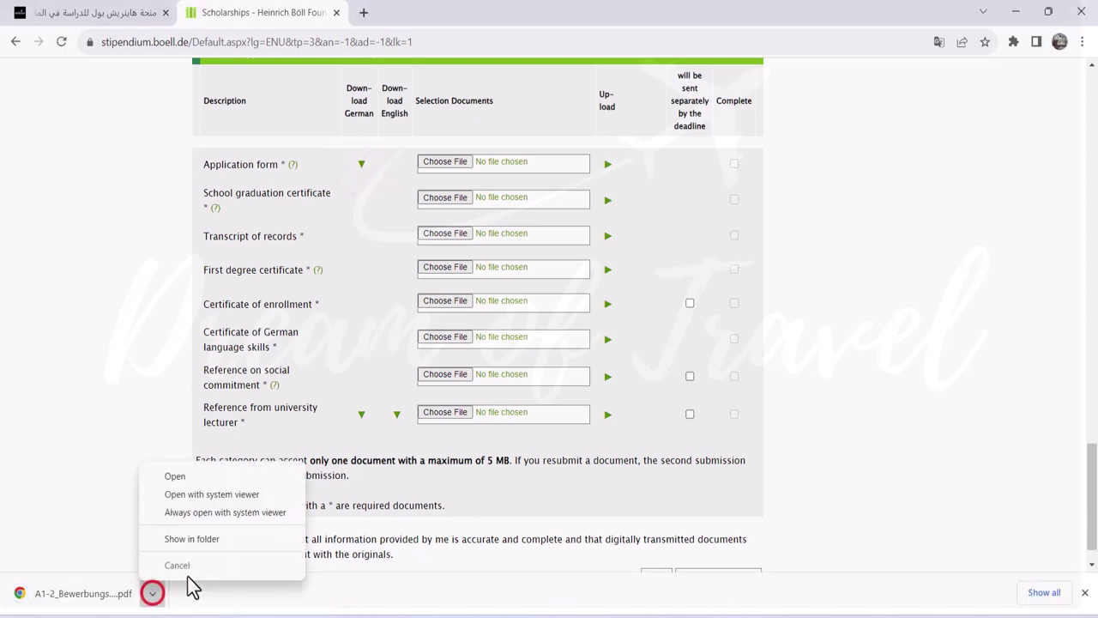
pyautogui.click(181, 477)
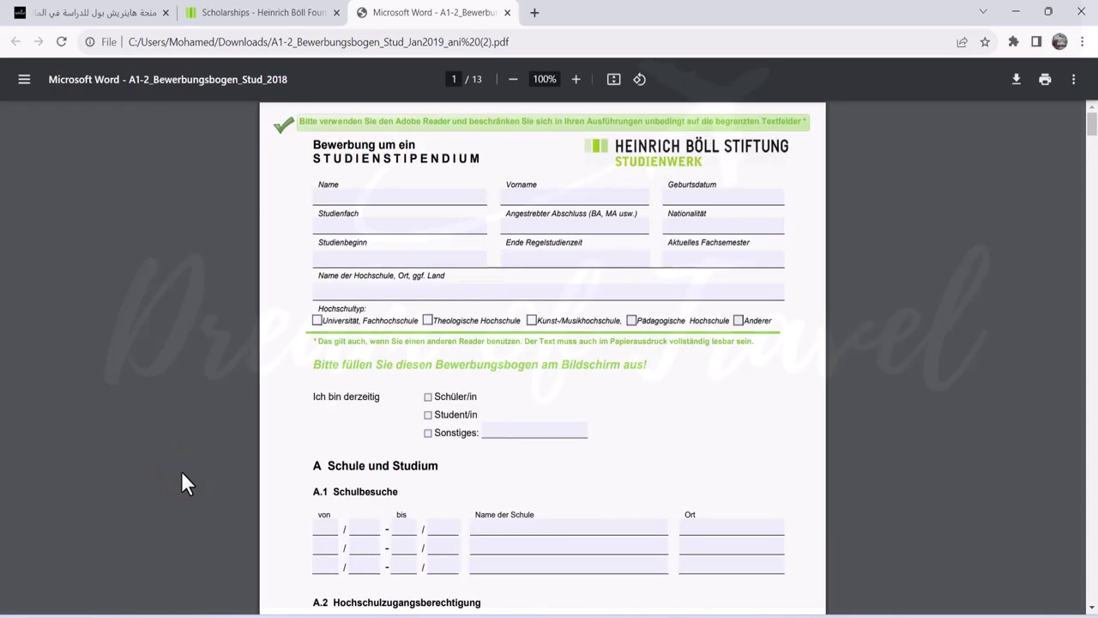
# - Return to the scholarship application page and tick the confirmation that all information provided is accurate and complete
pyautogui.click(306, 12)
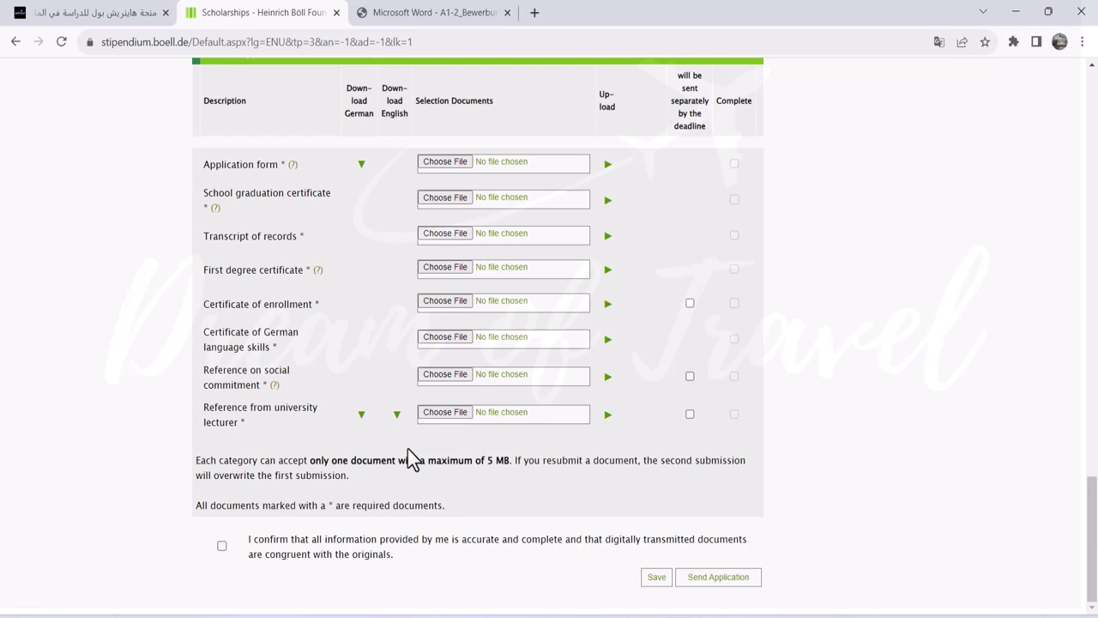
pyautogui.click(1089, 495)
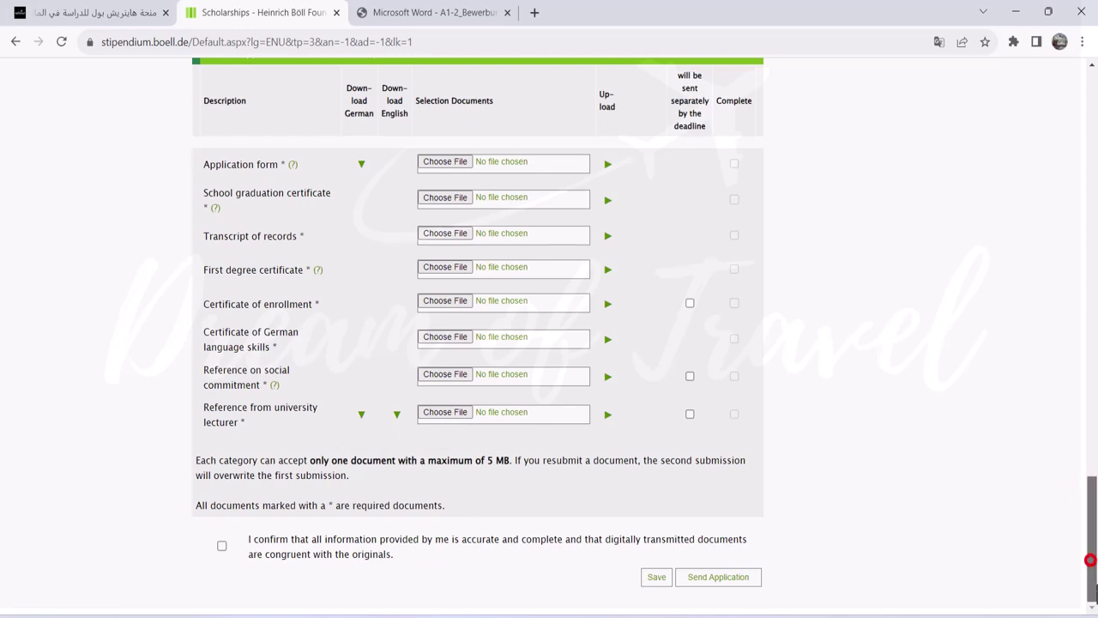
pyautogui.click(673, 593)
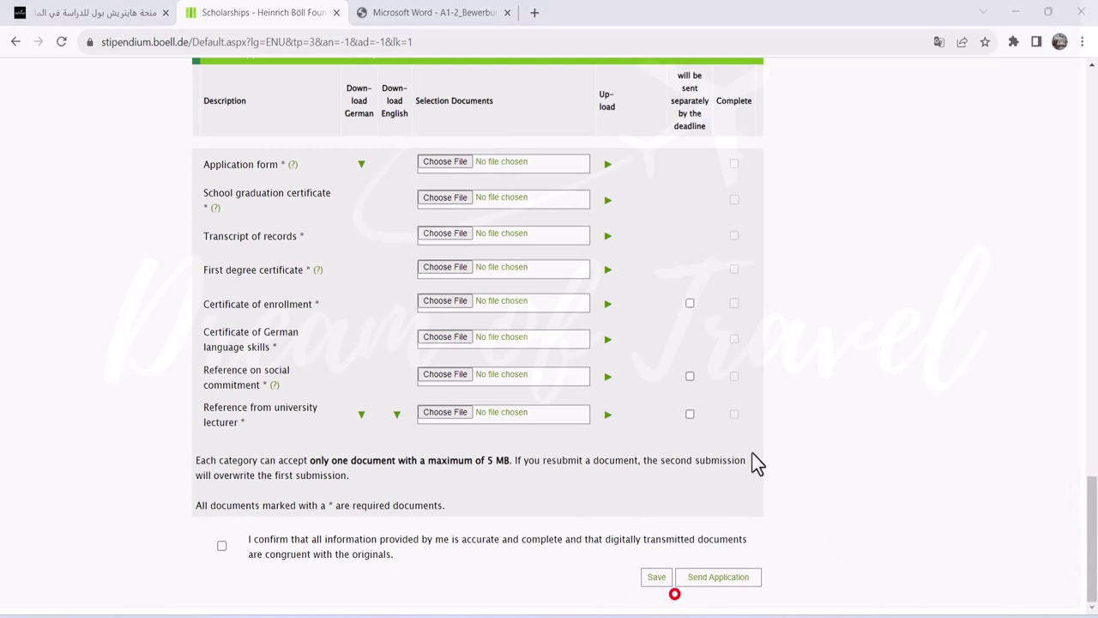
pyautogui.click(221, 546)
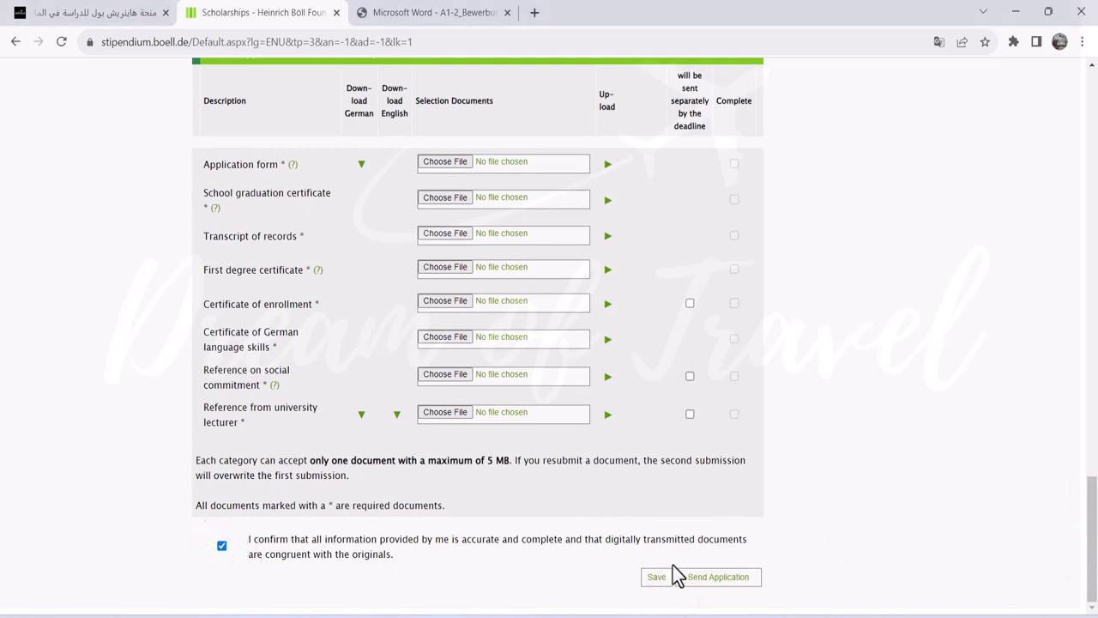